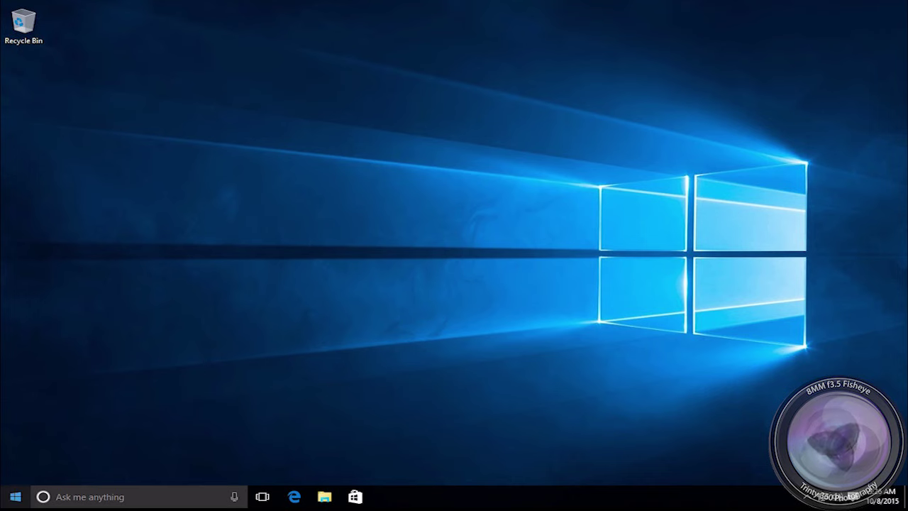
# - Restart the PC into the recovery options screen
pyautogui.press('super')
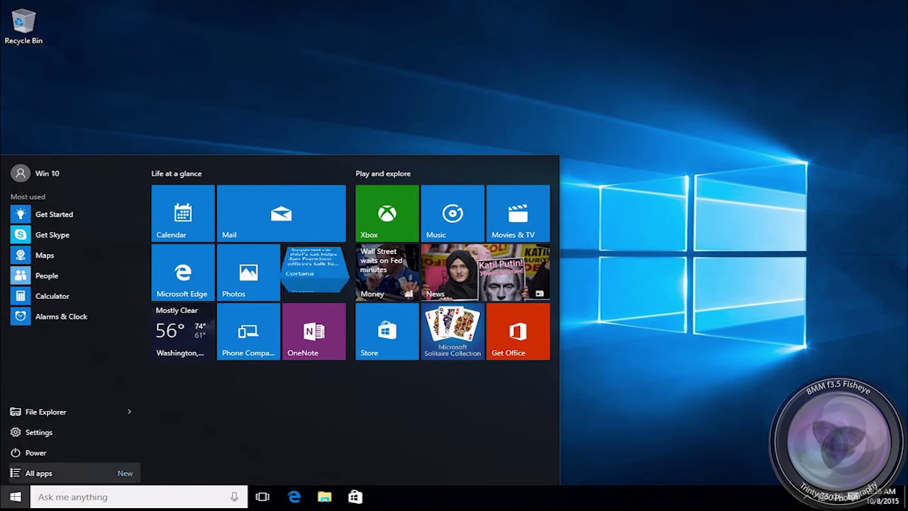
pyautogui.click(35, 452)
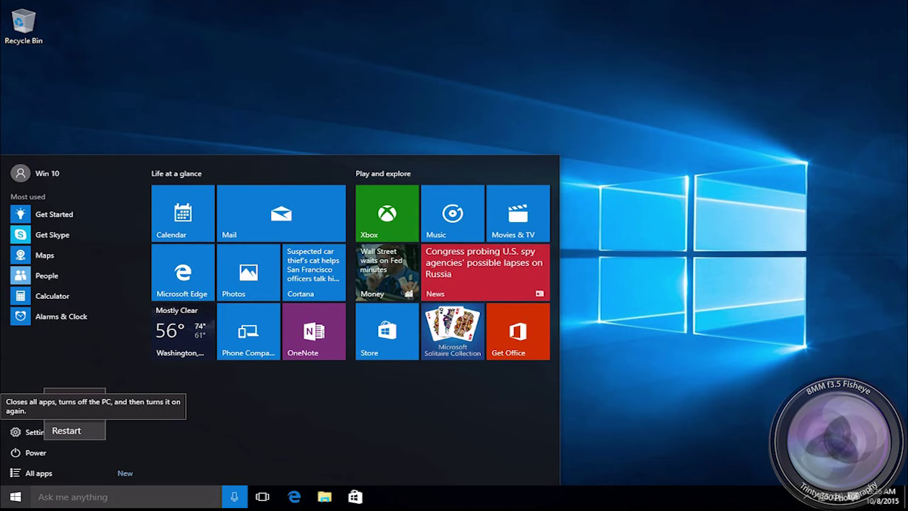
pyautogui.click(66, 430)
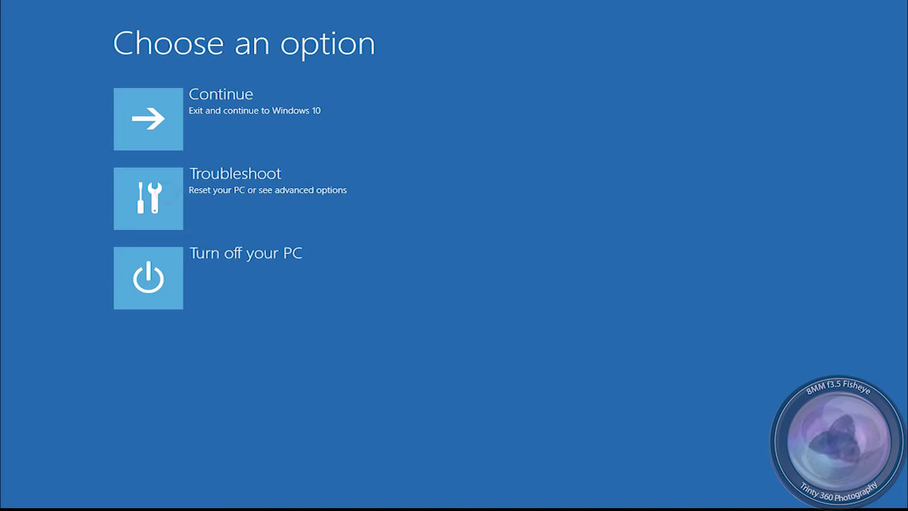
# - Open Startup Settings from the advanced troubleshooting options and restart to change the Windows startup options
pyautogui.click(234, 197)
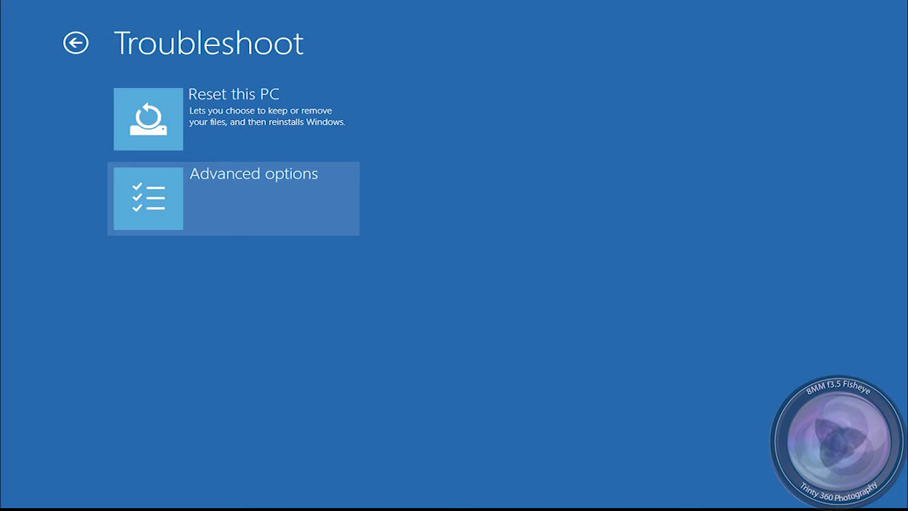
pyautogui.click(283, 200)
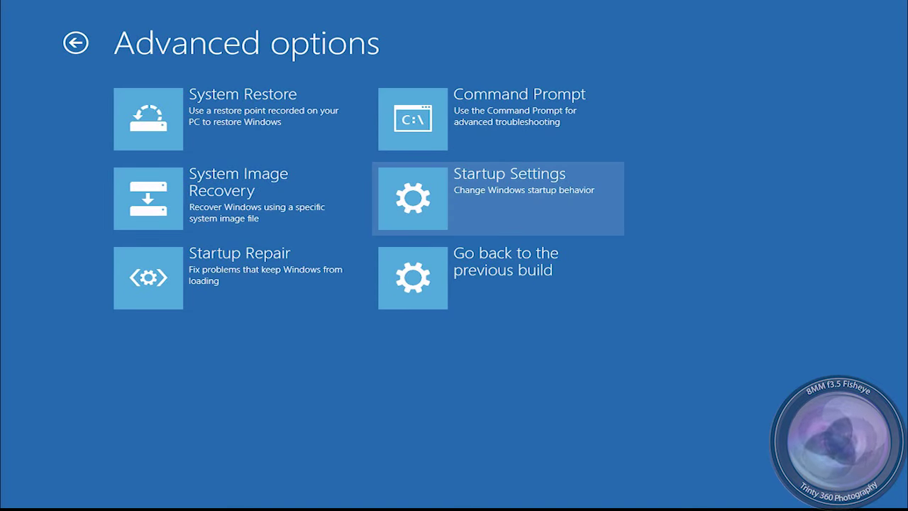
pyautogui.click(518, 205)
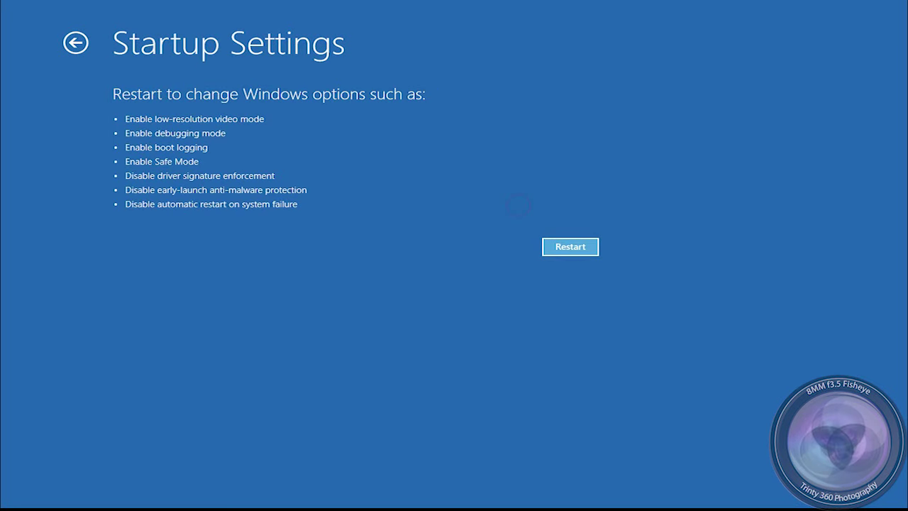
pyautogui.press('Return')
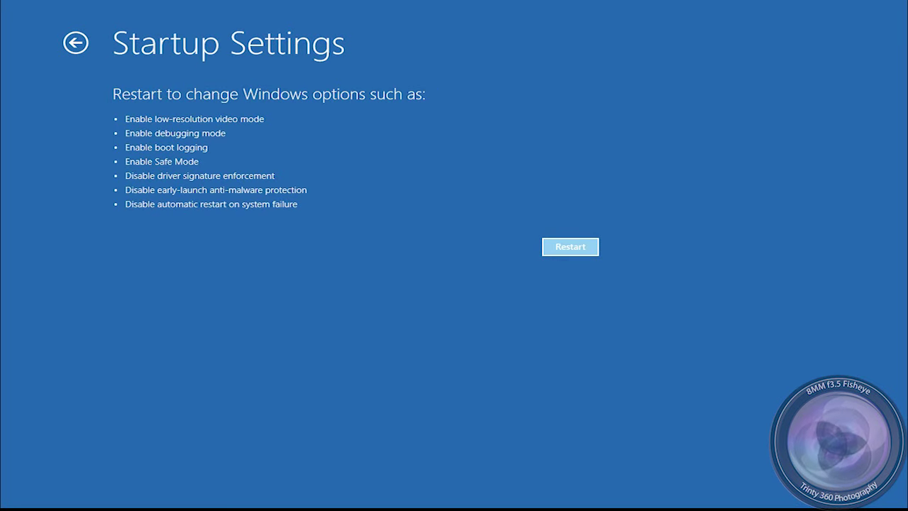
pyautogui.click(580, 248)
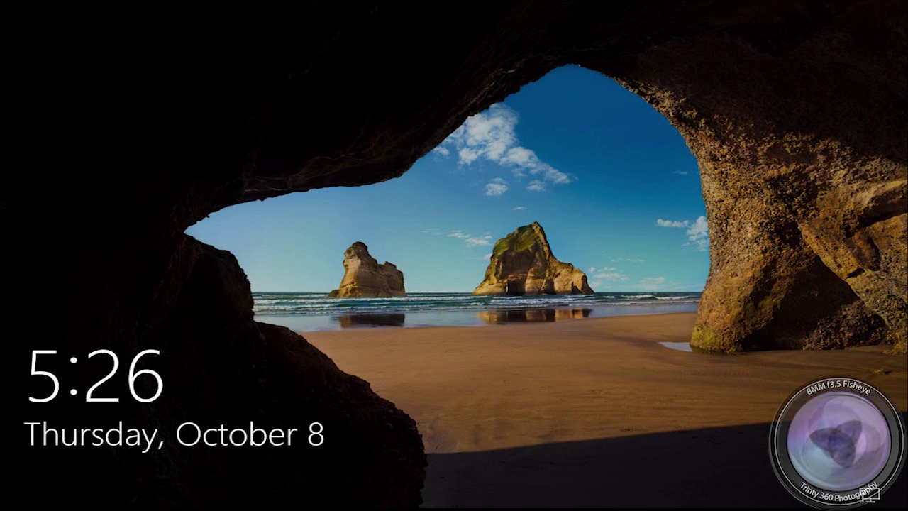
# - Dismiss the lock screen and sign in to Windows with the account password
pyautogui.press('space')
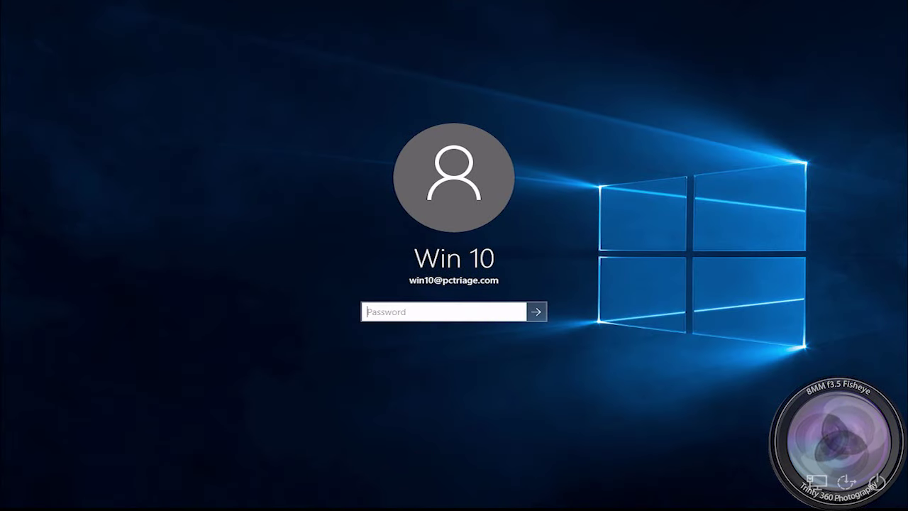
pyautogui.press('Return')
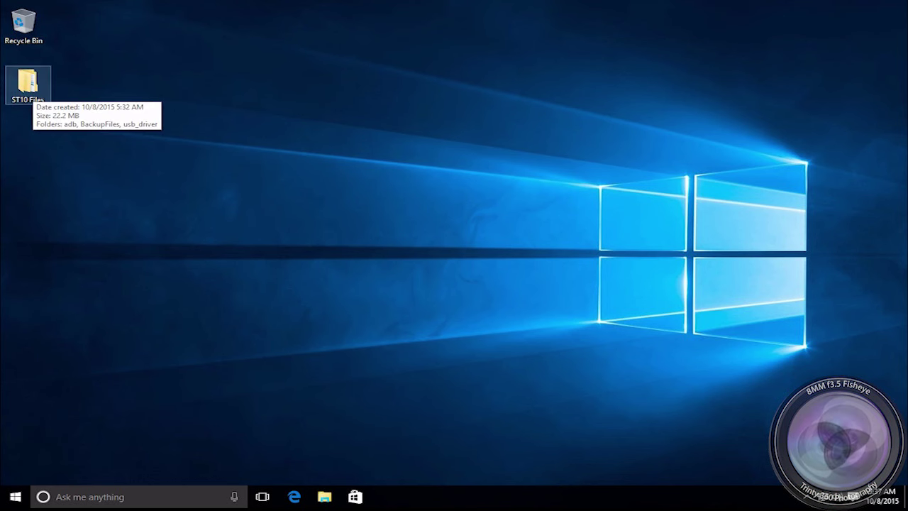
# - Examine the android_winusb(EDIT) file in the usb_driver folder of ST10 Files, and close the folder window
pyautogui.doubleClick(28, 83)
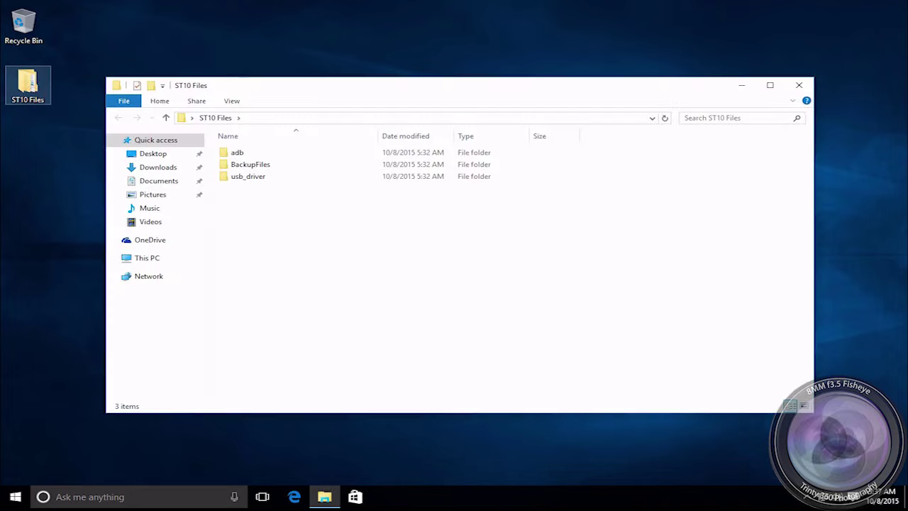
pyautogui.click(248, 176)
pyautogui.doubleClick(268, 178)
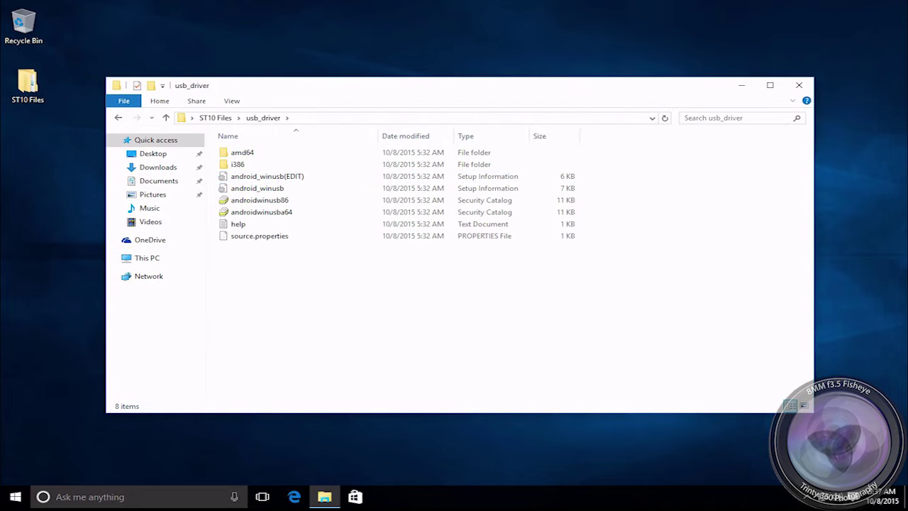
pyautogui.click(288, 175)
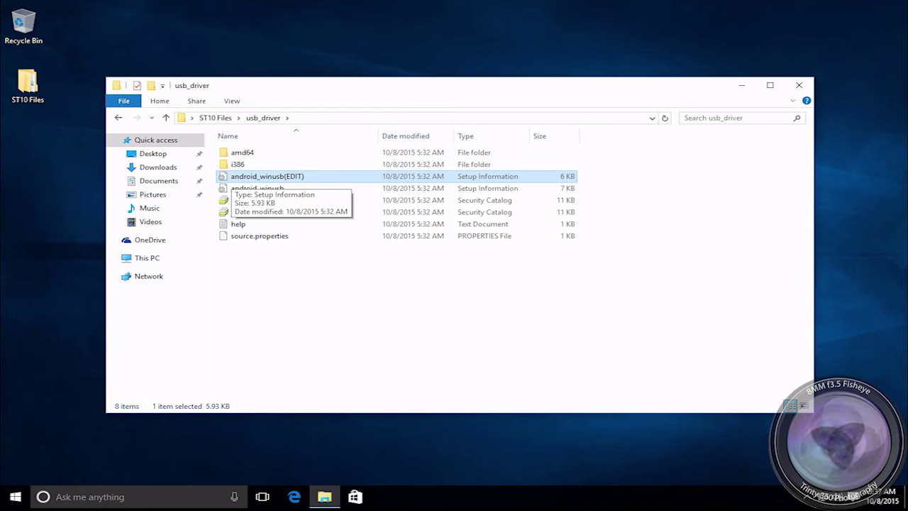
pyautogui.click(334, 328)
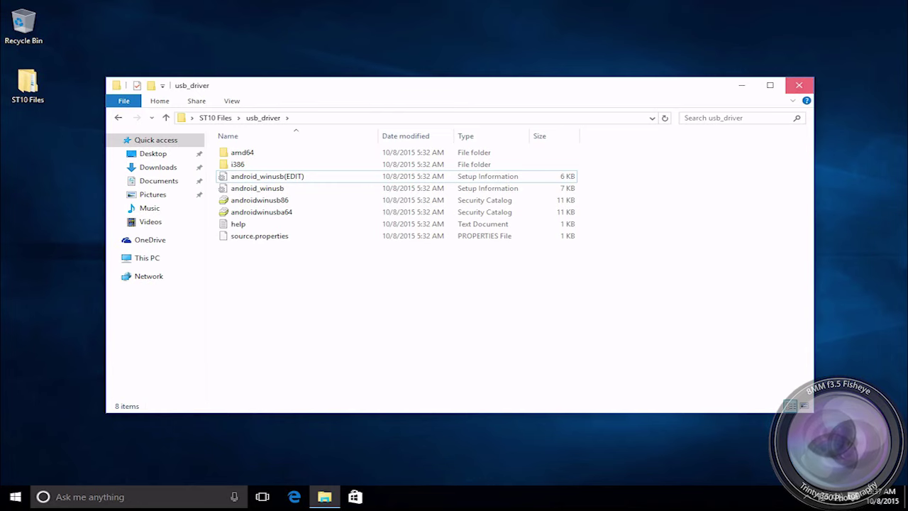
pyautogui.click(799, 85)
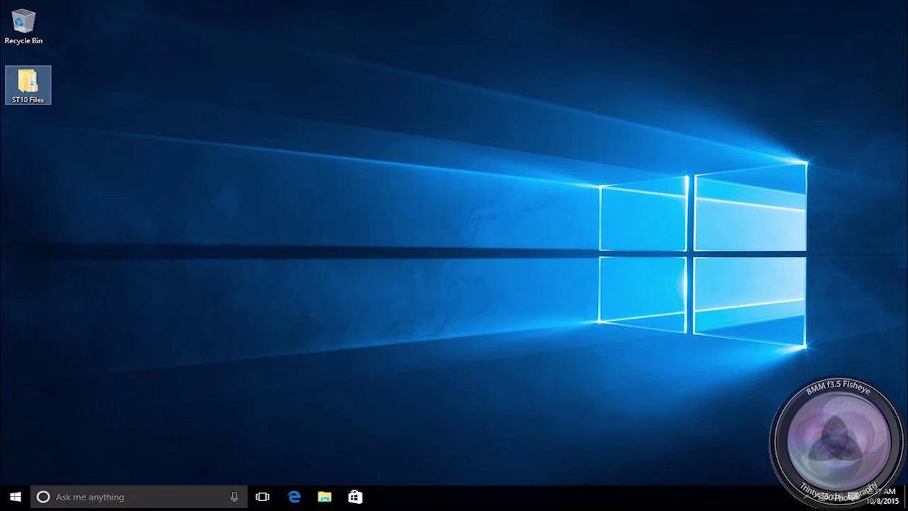
# - Open Device Manager
pyautogui.press('super+x')
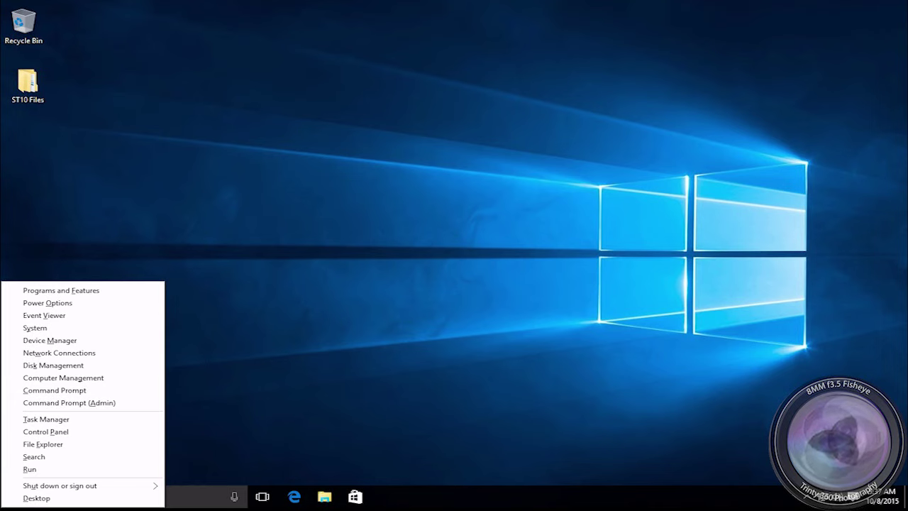
pyautogui.press('Down')
pyautogui.press('Down')
pyautogui.press('Down')
pyautogui.press('Down')
pyautogui.press('Down')
pyautogui.press('Down')
pyautogui.press('Down')
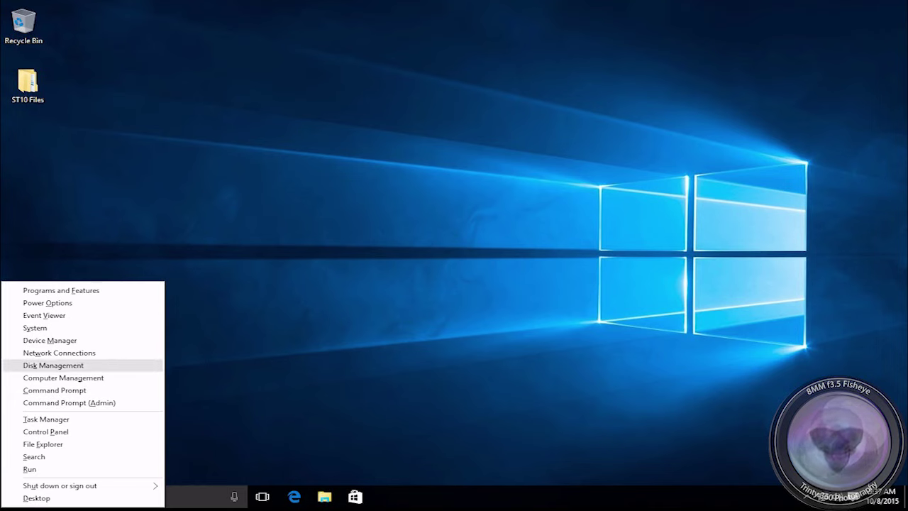
pyautogui.press('Up')
pyautogui.press('Up')
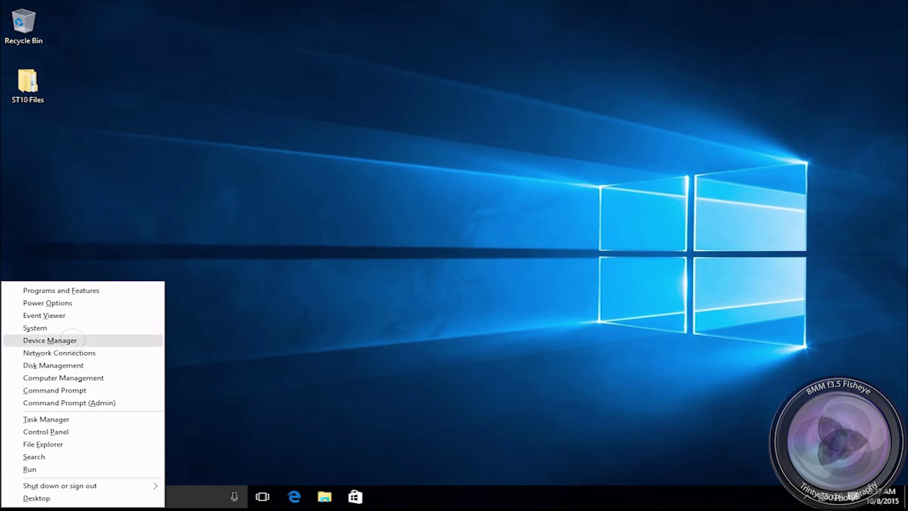
pyautogui.press('Return')
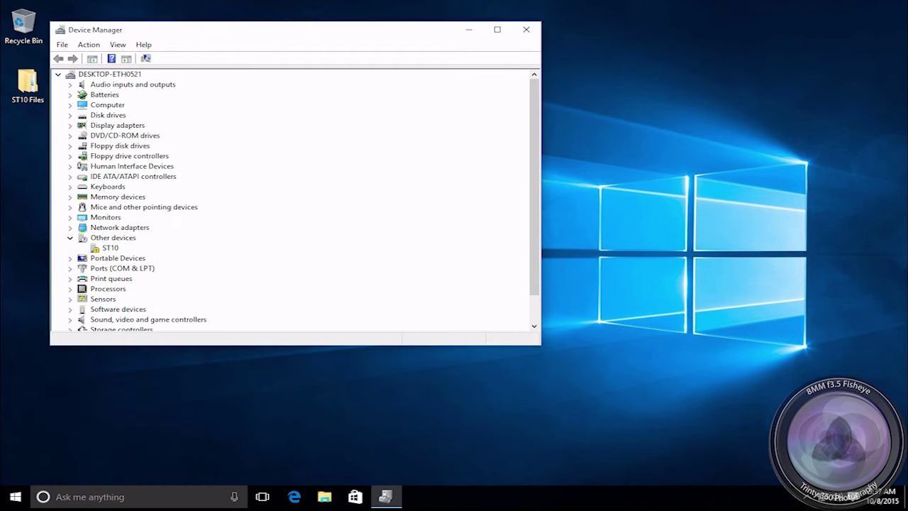
# - Start a manual driver update for the ST10 device and copy the driver location path C:\Users\win10\Desktop\ST10 Files\usb_driver
pyautogui.click(110, 248)
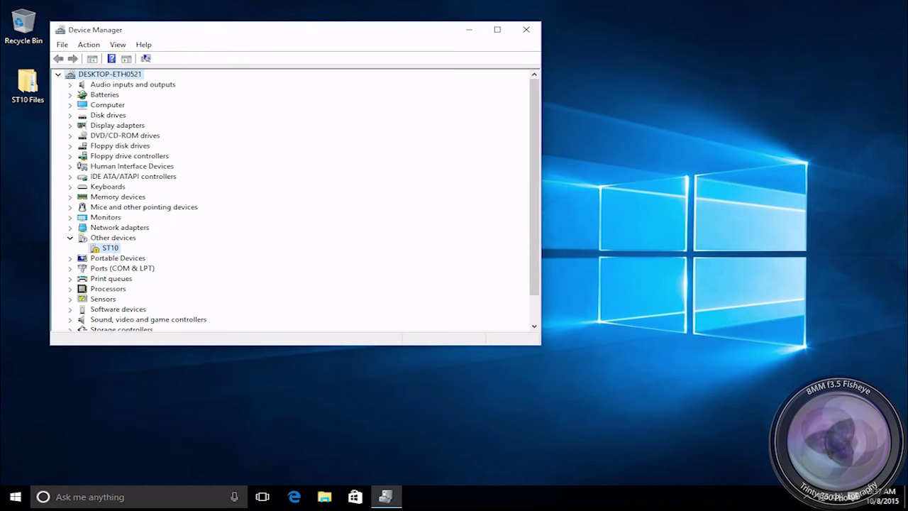
pyautogui.rightClick(108, 249)
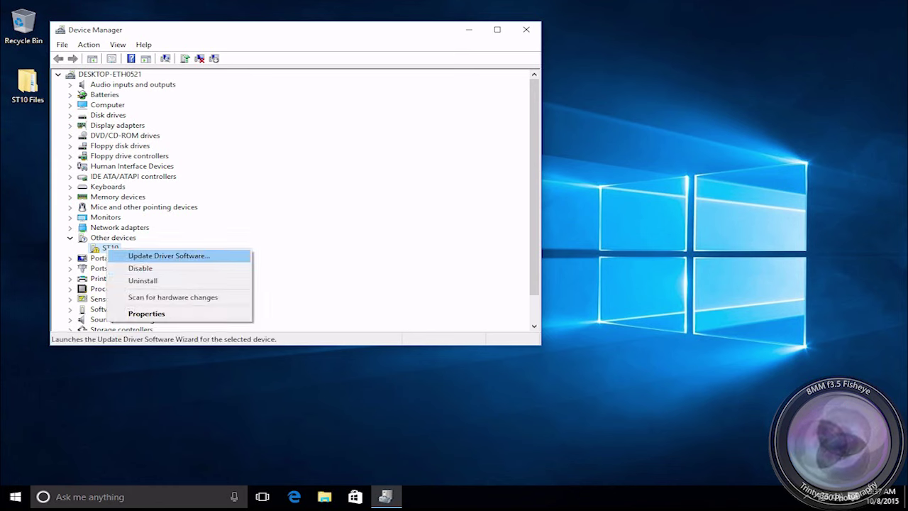
pyautogui.click(206, 255)
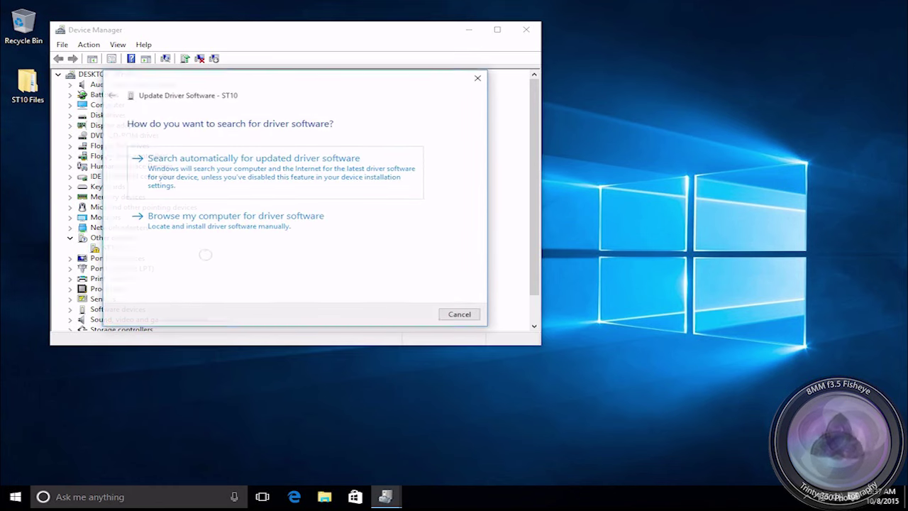
pyautogui.click(213, 220)
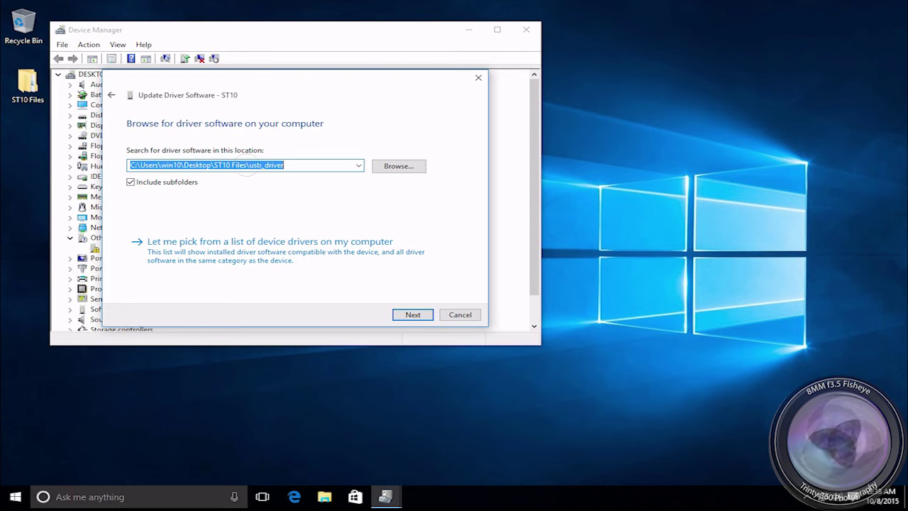
pyautogui.rightClick(246, 164)
pyautogui.click(279, 201)
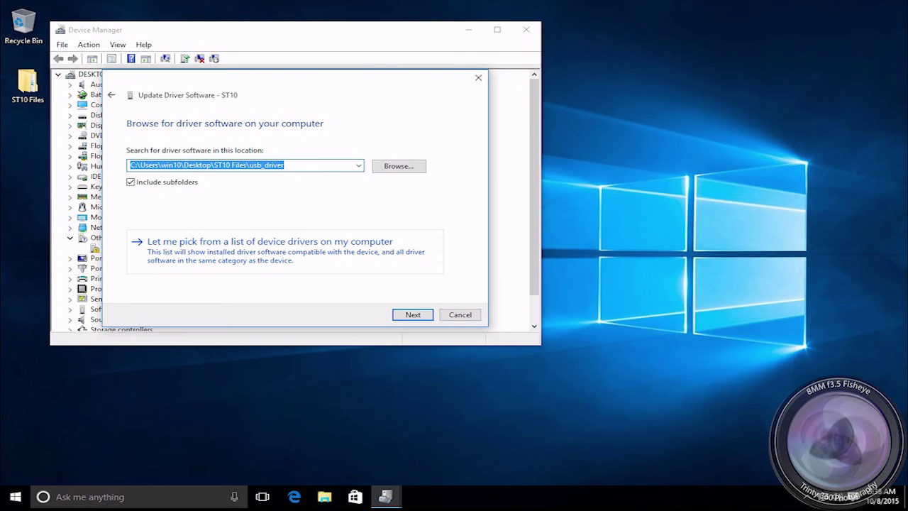
# - Choose to pick a driver from all devices and load the drivers from disk at C:\Users\win10\Desktop\ST10 Files\usb_driver
pyautogui.click(216, 245)
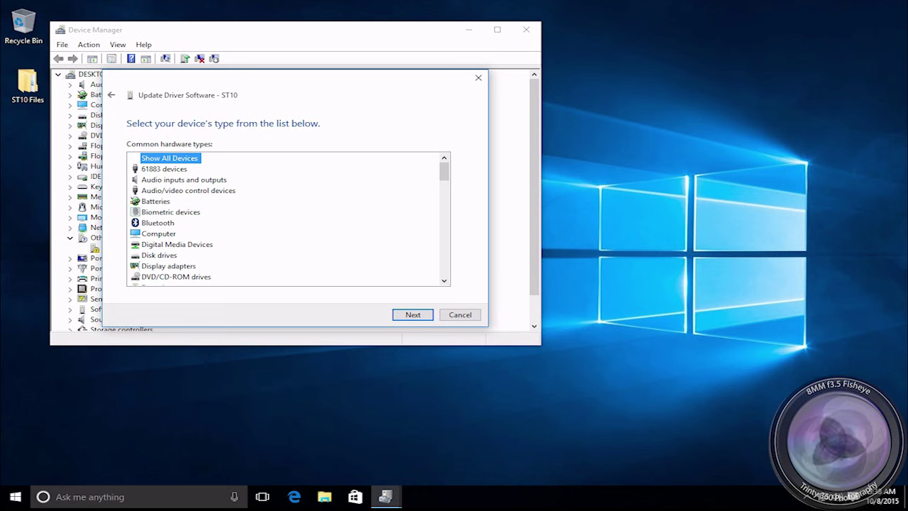
pyautogui.press('Return')
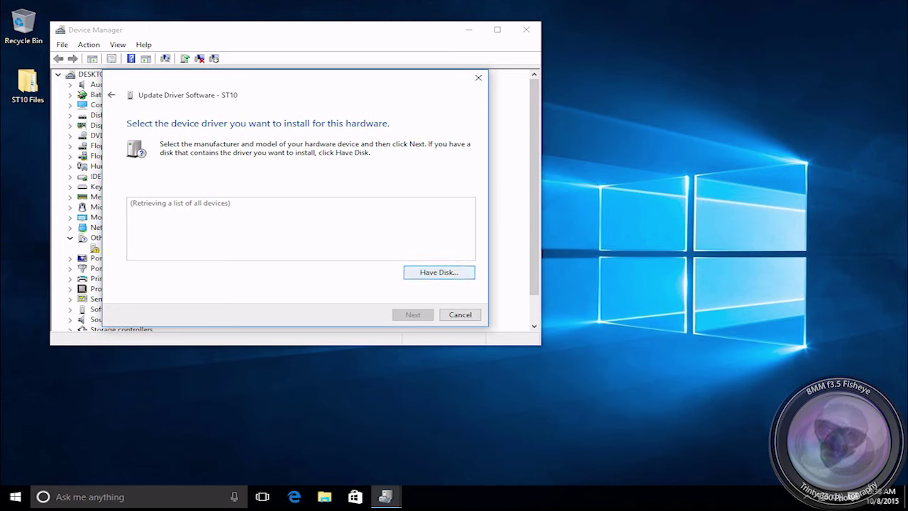
pyautogui.click(436, 275)
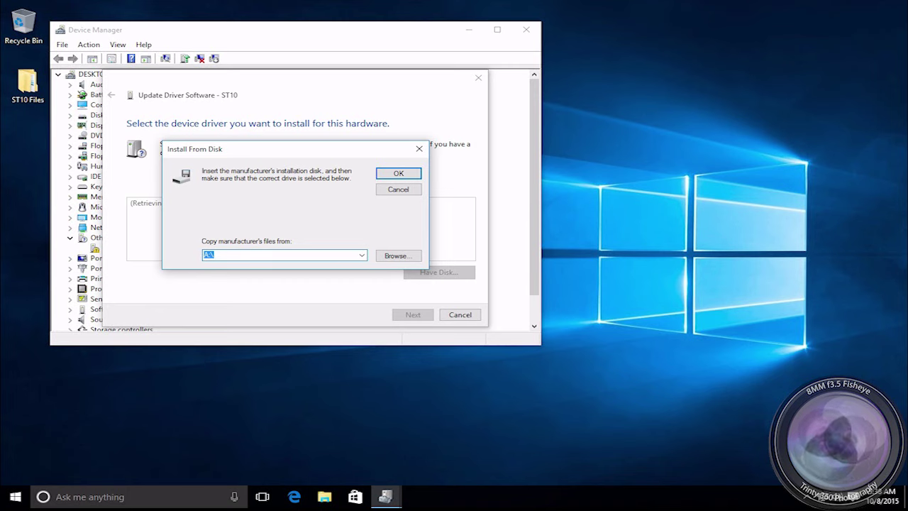
pyautogui.rightClick(297, 254)
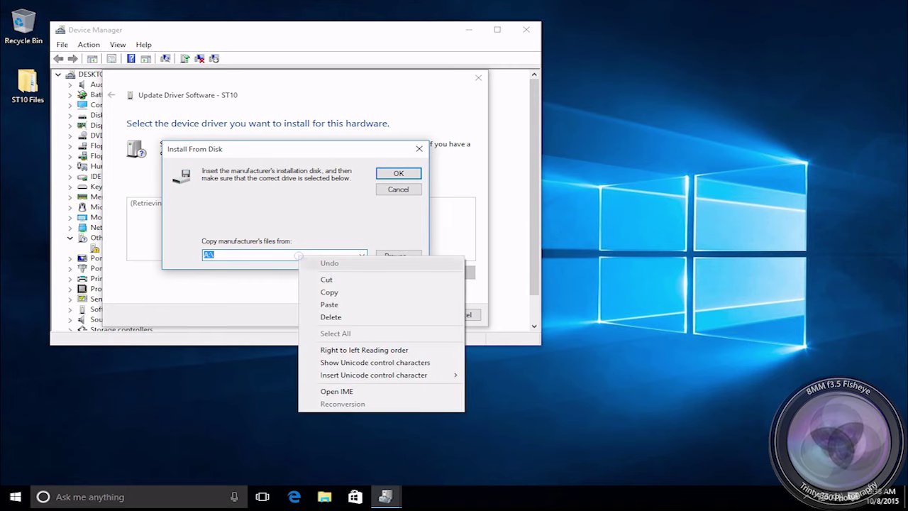
pyautogui.click(345, 304)
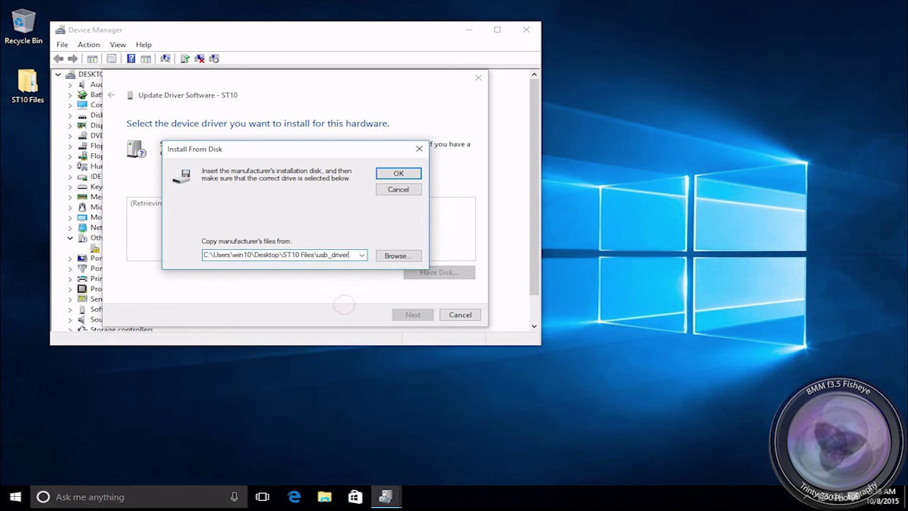
pyautogui.press('Return')
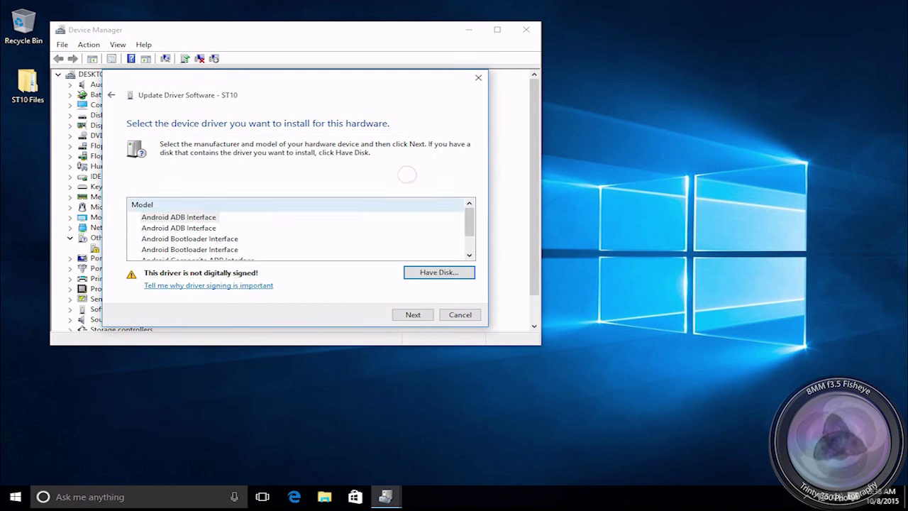
# - Install the first Android Composite ADB Interface driver, accepting the compatibility risk and the unverified publisher
pyautogui.moveTo(469, 222); pyautogui.dragTo(469, 235)
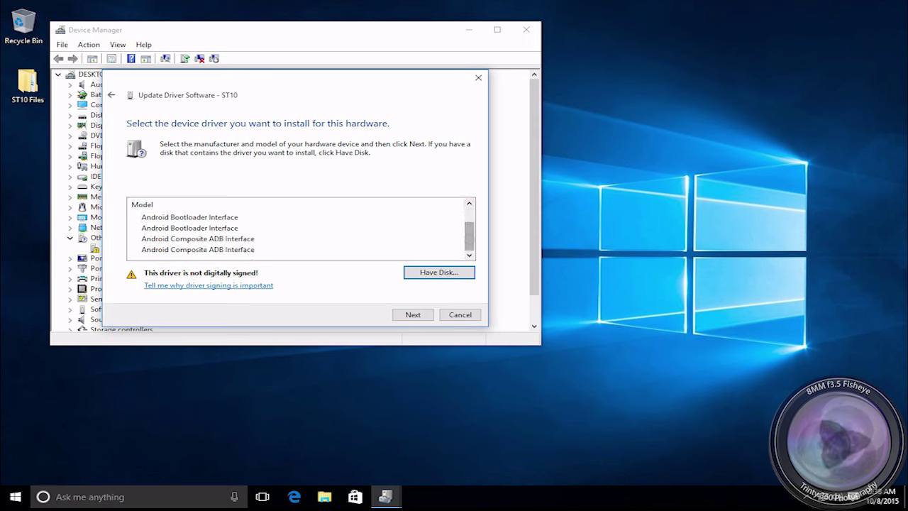
pyautogui.click(198, 238)
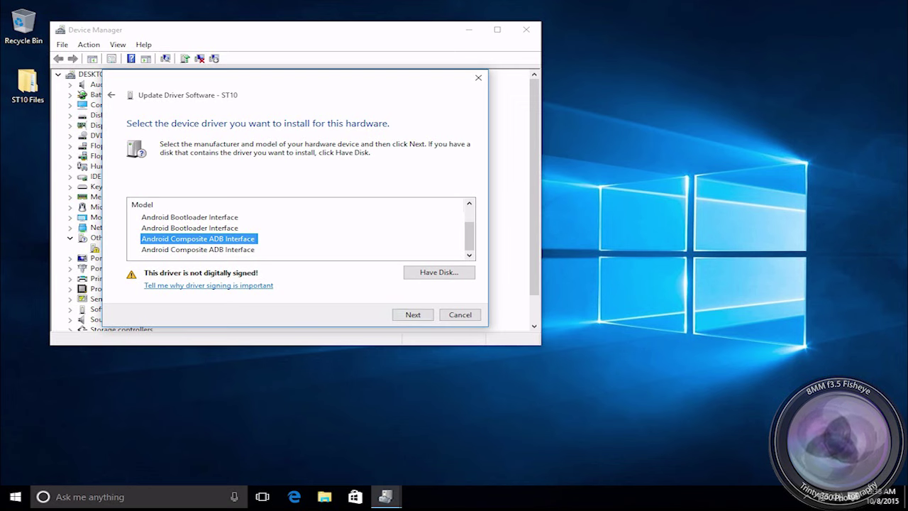
pyautogui.press('Return')
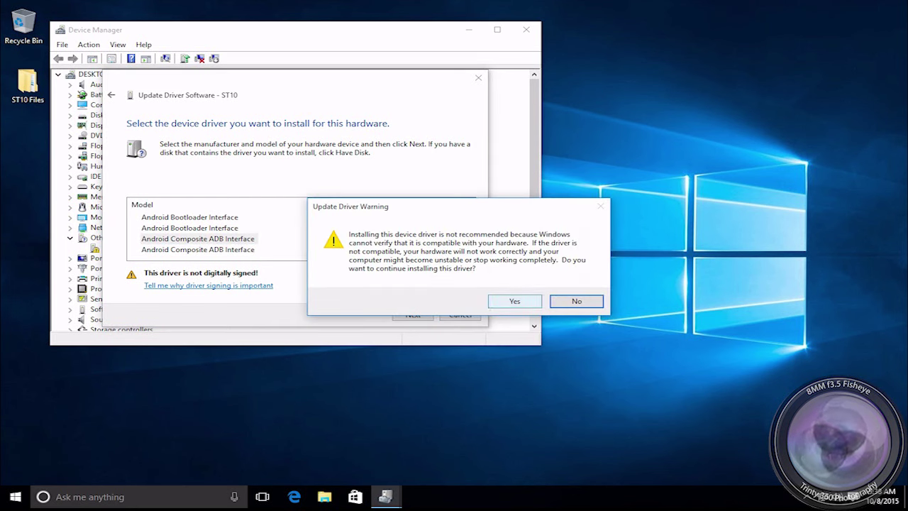
pyautogui.click(515, 301)
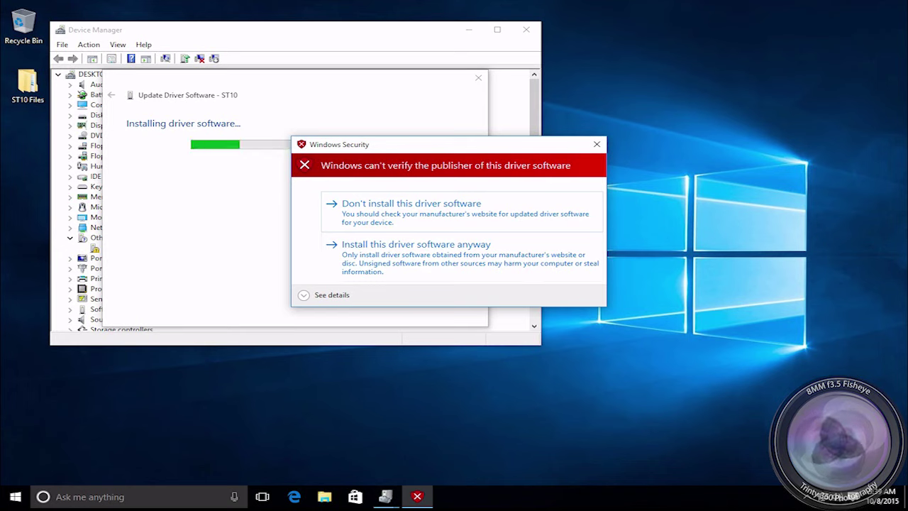
pyautogui.click(390, 263)
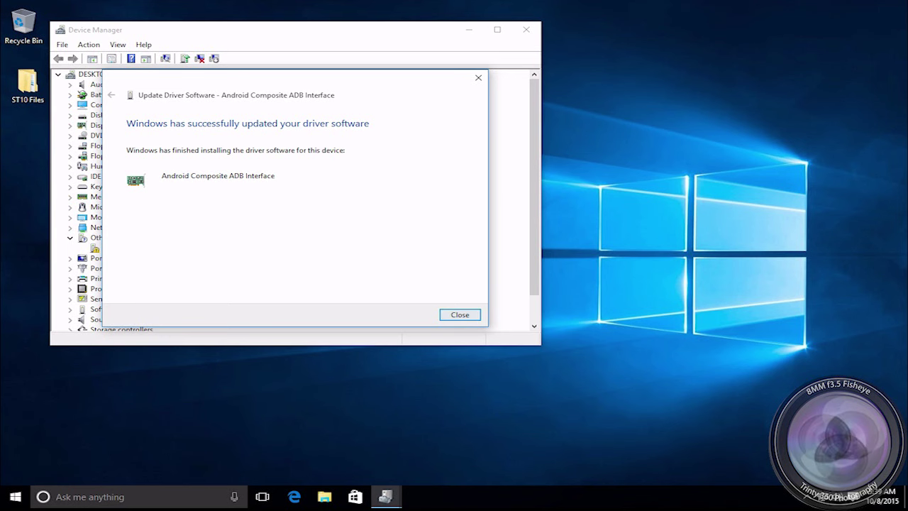
# - Close the finished driver update wizard and move the Device Manager window toward the middle of the desktop
pyautogui.click(461, 314)
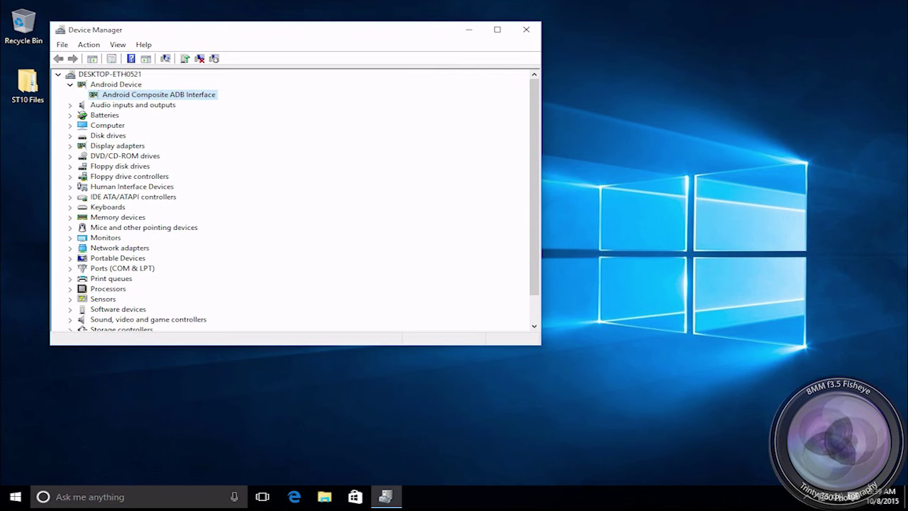
pyautogui.moveTo(268, 32); pyautogui.dragTo(465, 61)
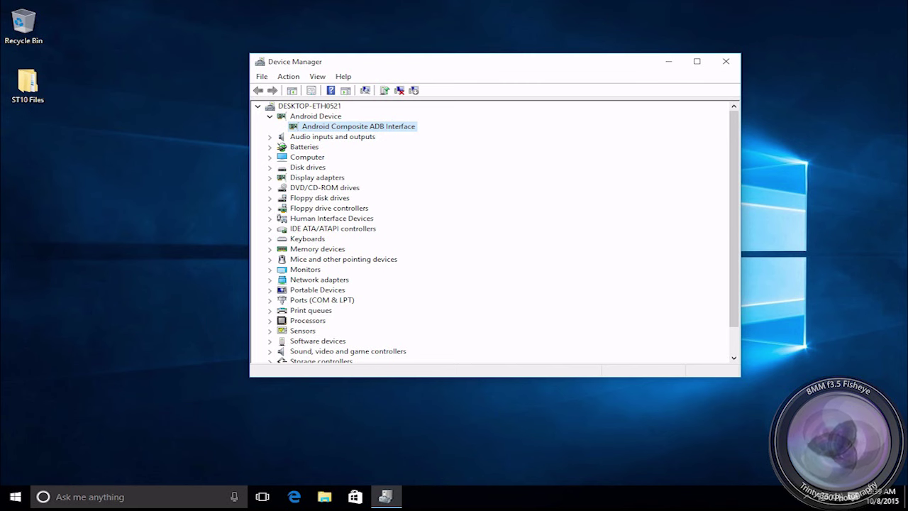
# - Open a Command Prompt by running cmd
pyautogui.press('super+r')
pyautogui.write('cmd')
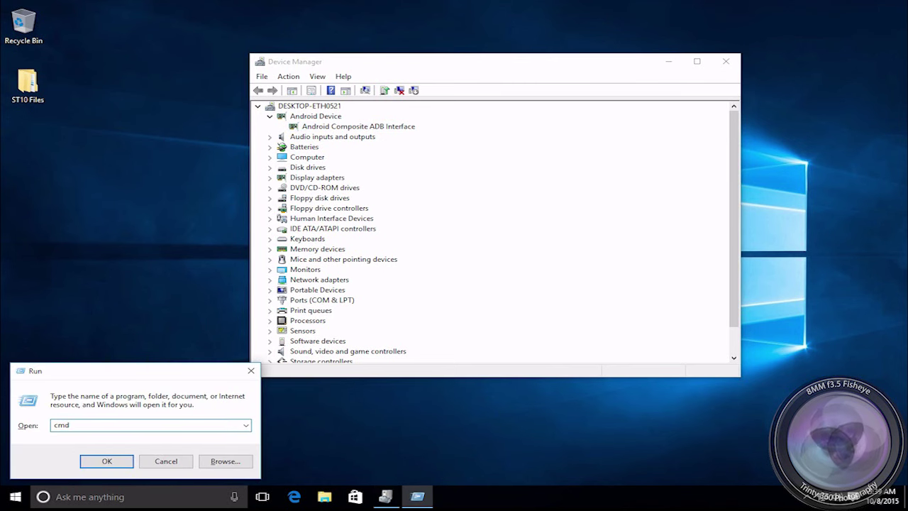
pyautogui.press('Return')
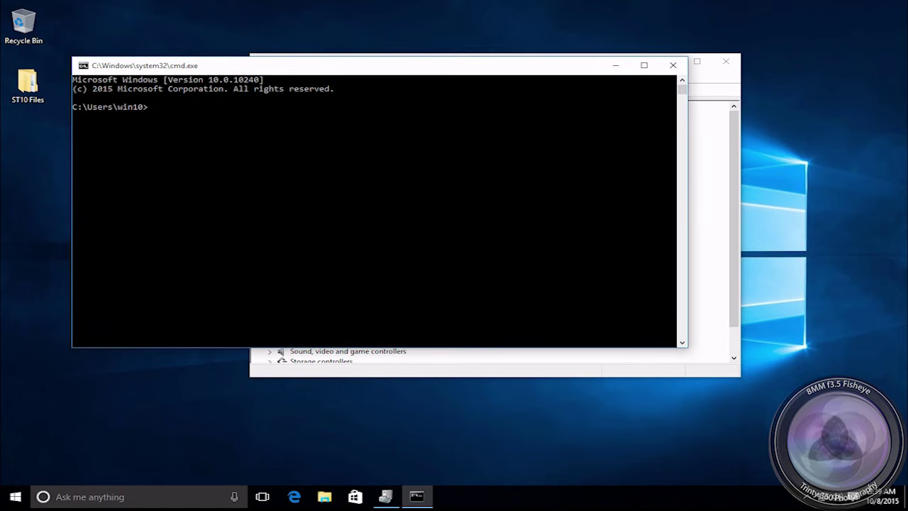
# - Change the Command Prompt's working directory to "Desktop\ST10 Files\adb"
pyautogui.write('cd d')
pyautogui.press('Tab')
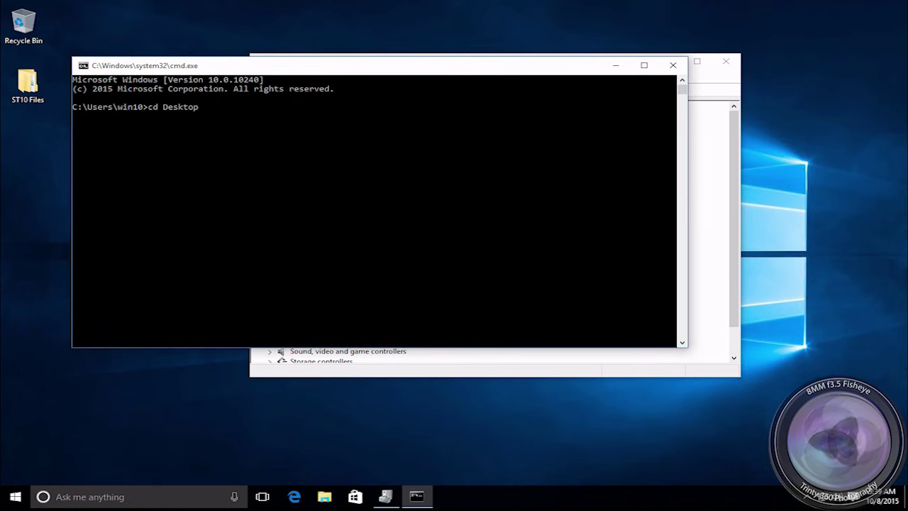
pyautogui.write('\\Us')
pyautogui.press('Tab')
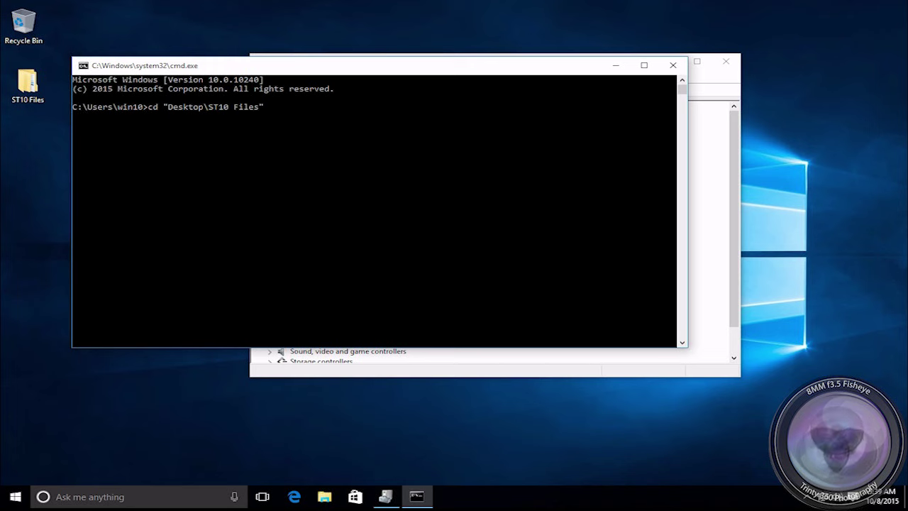
pyautogui.write('\\')
pyautogui.write('a')
pyautogui.press('Tab')
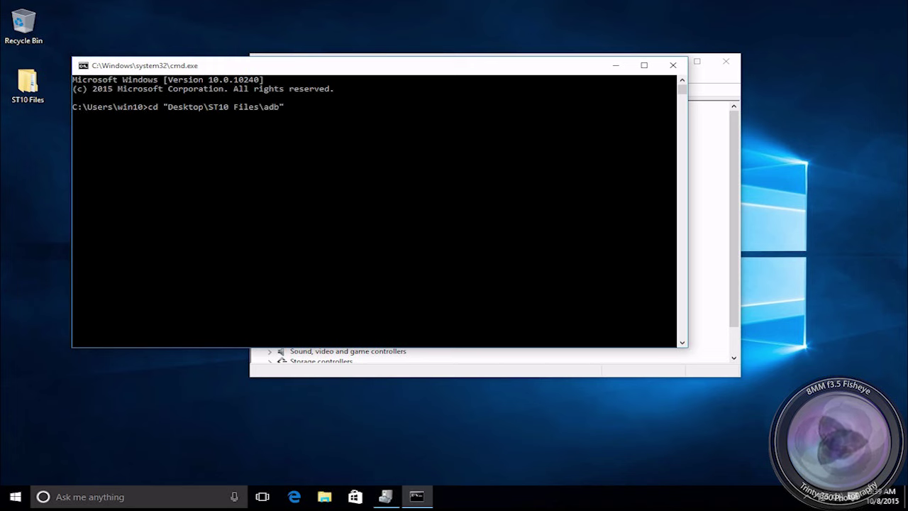
pyautogui.press('Return')
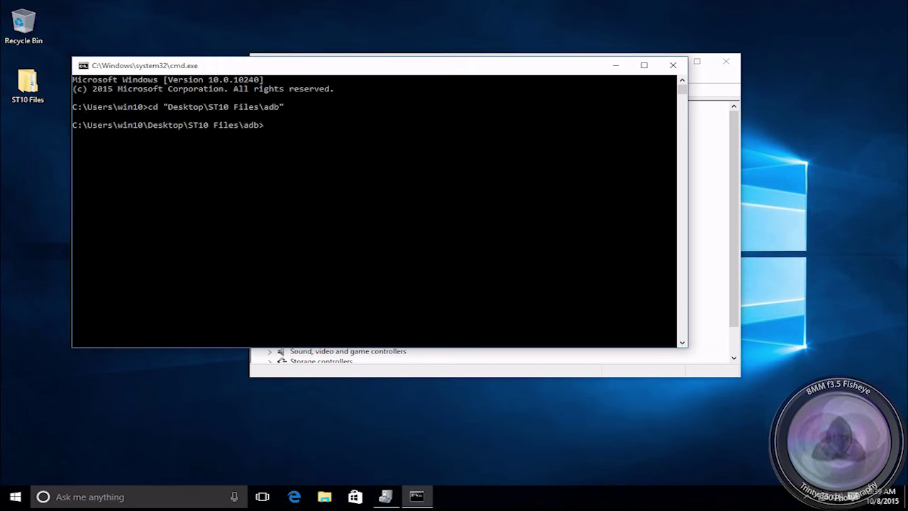
# - Run adb devices to list the attached Android devices, and move the Command Prompt window toward the middle of the desktop
pyautogui.write('adb')
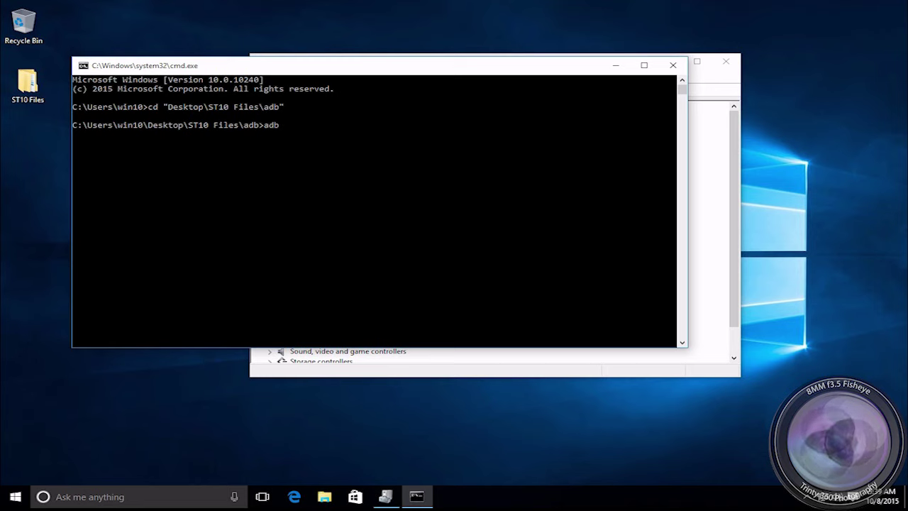
pyautogui.write(' devices')
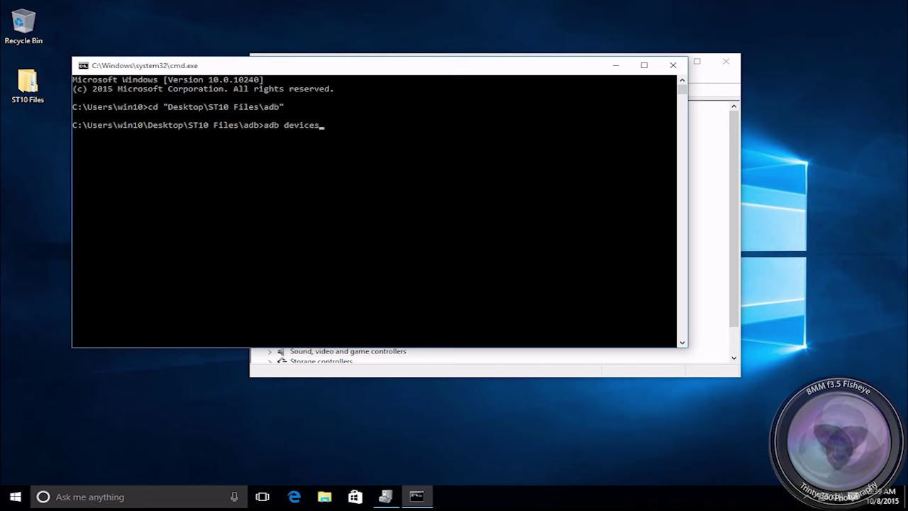
pyautogui.press('Return')
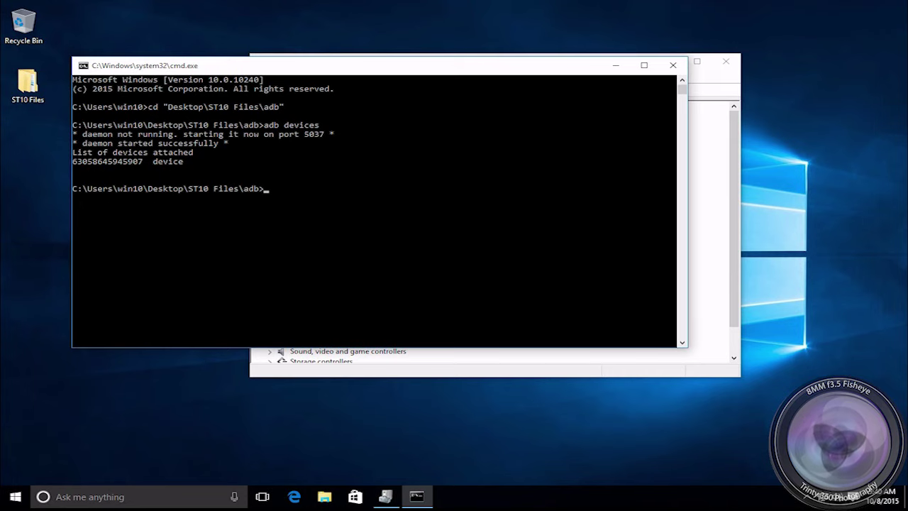
pyautogui.moveTo(411, 66); pyautogui.dragTo(497, 85)
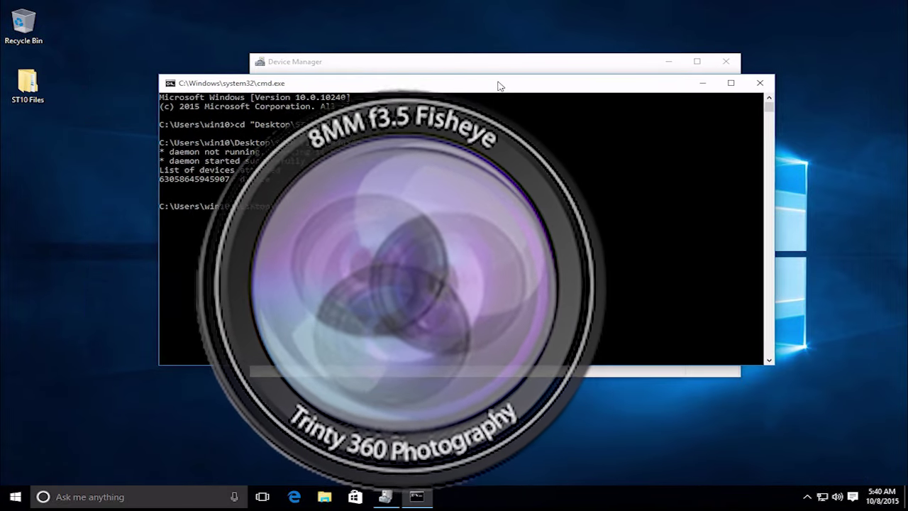